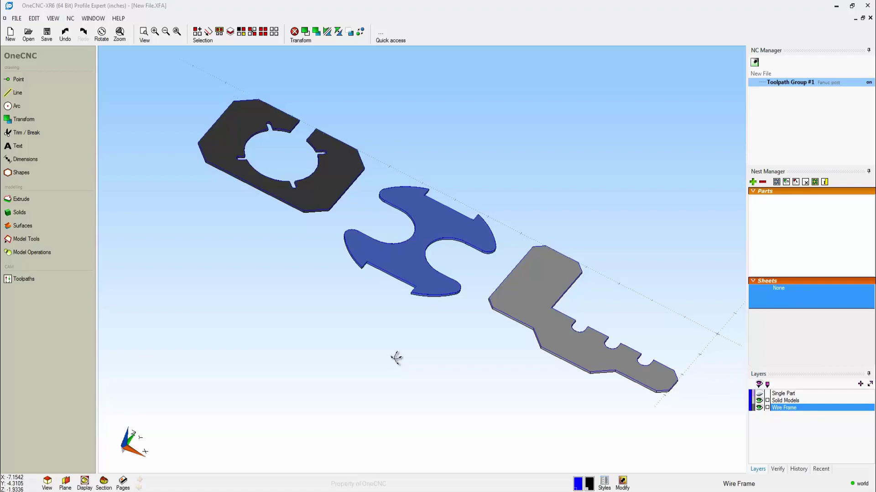
Step: Orbit and pan the view, briefly hiding and restoring the solid models layer
middle_drag(395, 359, 400, 398)
click(759, 401)
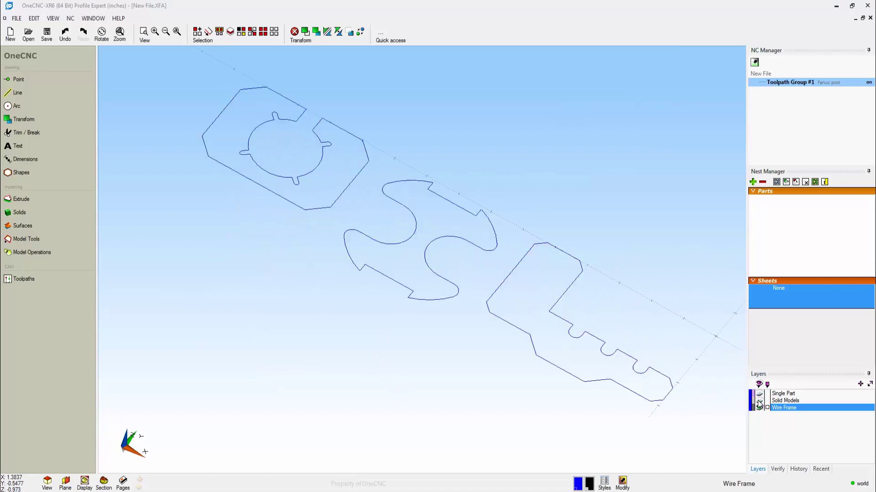
click(759, 401)
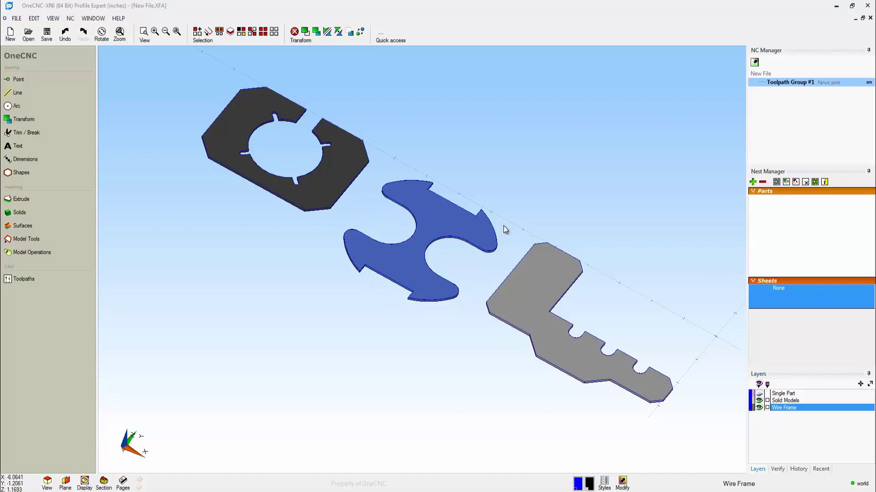
middle_drag(499, 225, 483, 226)
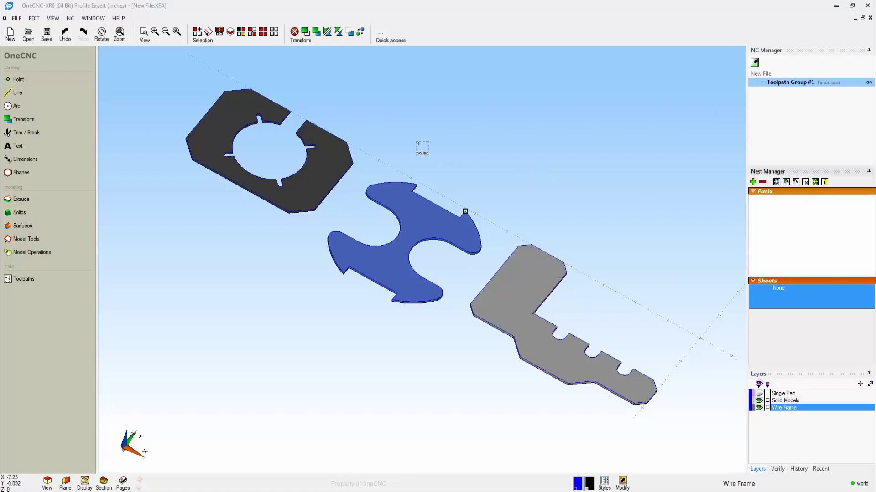
Step: Give the ring part quantity 100, preview chamfer and loop corners, then keep None
click(340, 148)
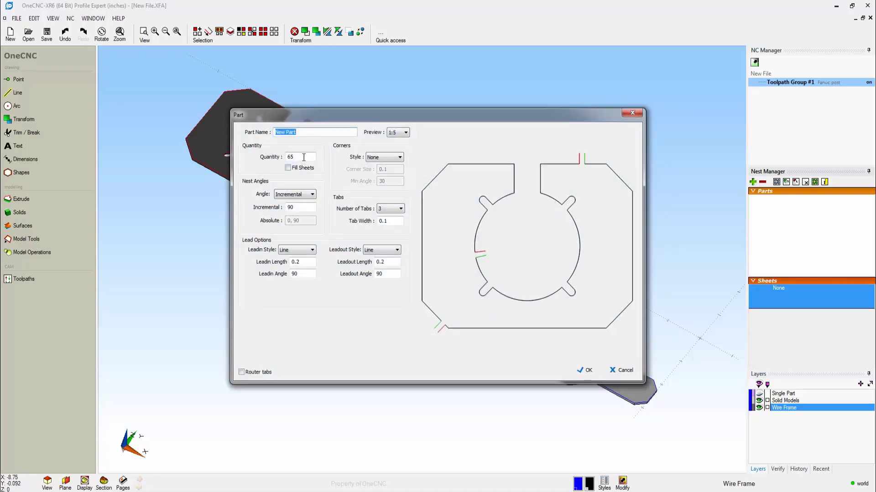
key(Tab)
text(10)
click(379, 160)
click(378, 171)
click(383, 158)
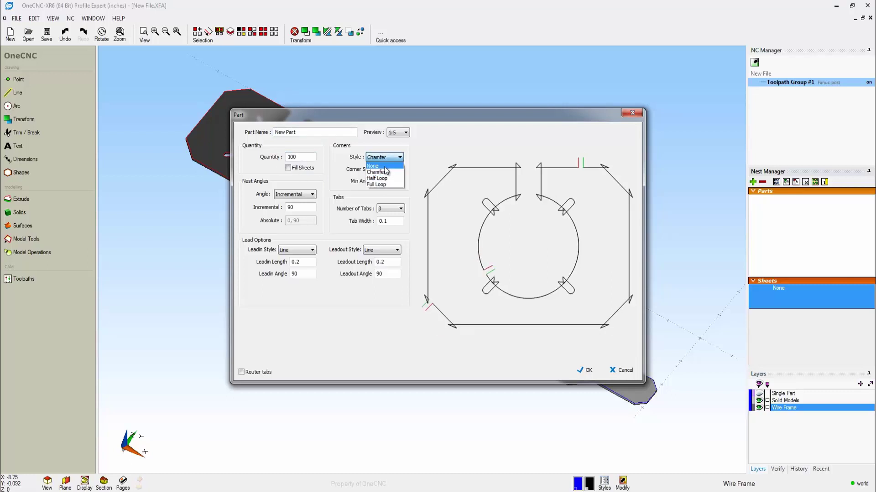
click(384, 178)
click(384, 158)
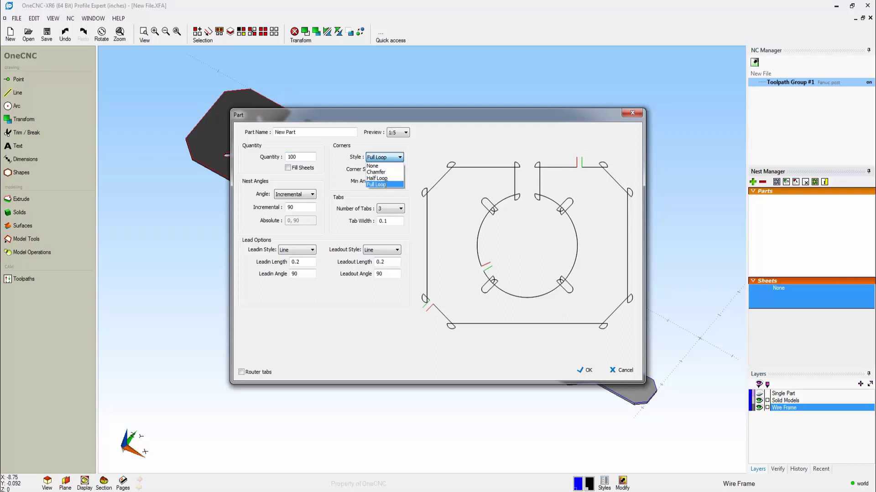
click(385, 185)
click(390, 158)
click(385, 165)
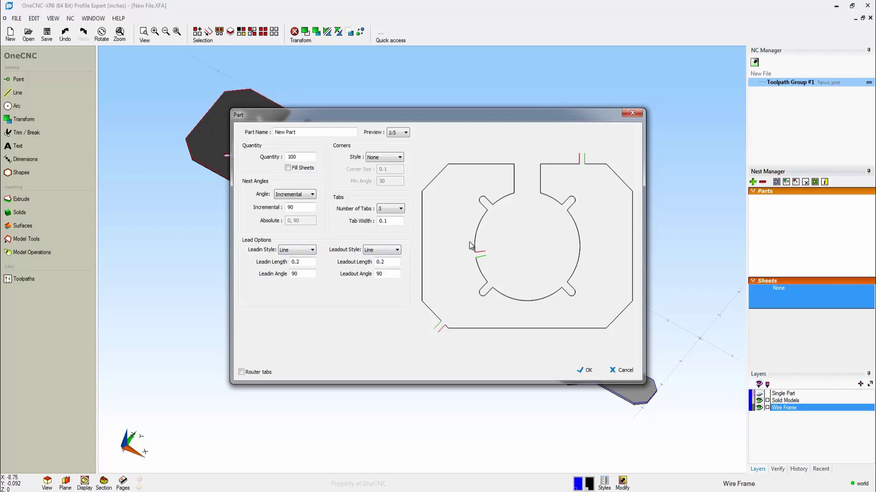
click(586, 370)
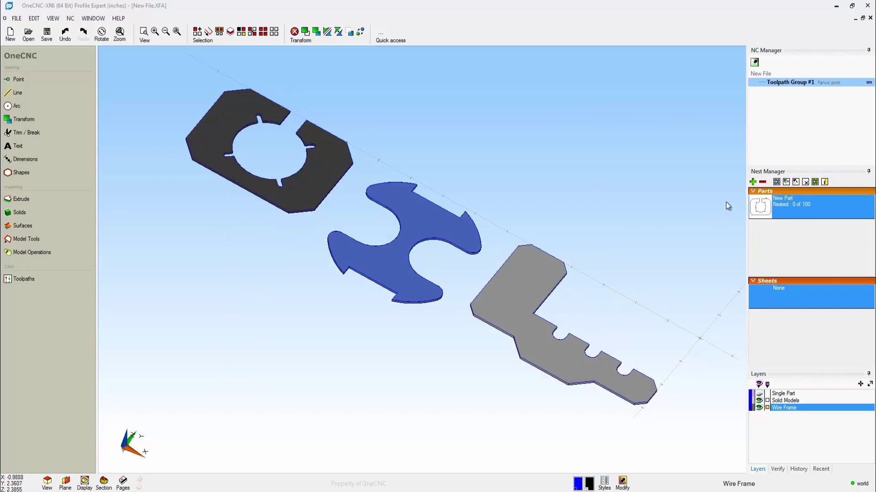
Step: Add the blue H-shaped part to the nest with quantity 75
click(437, 203)
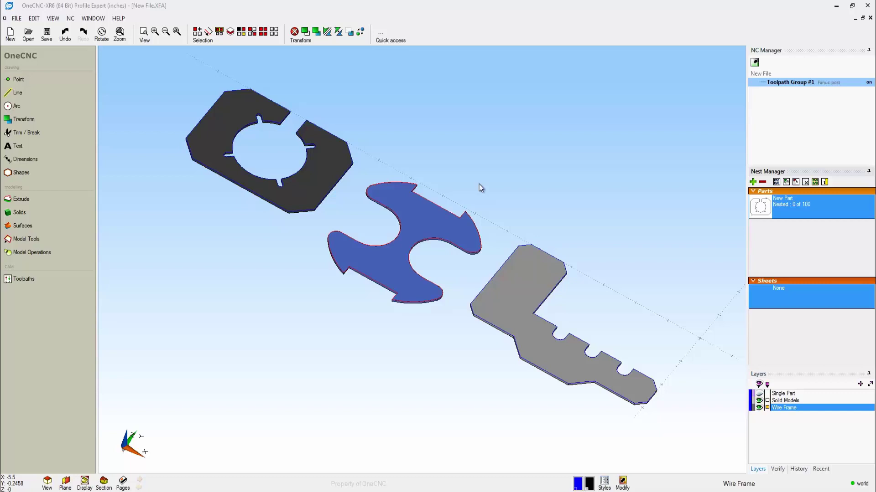
right_click(478, 185)
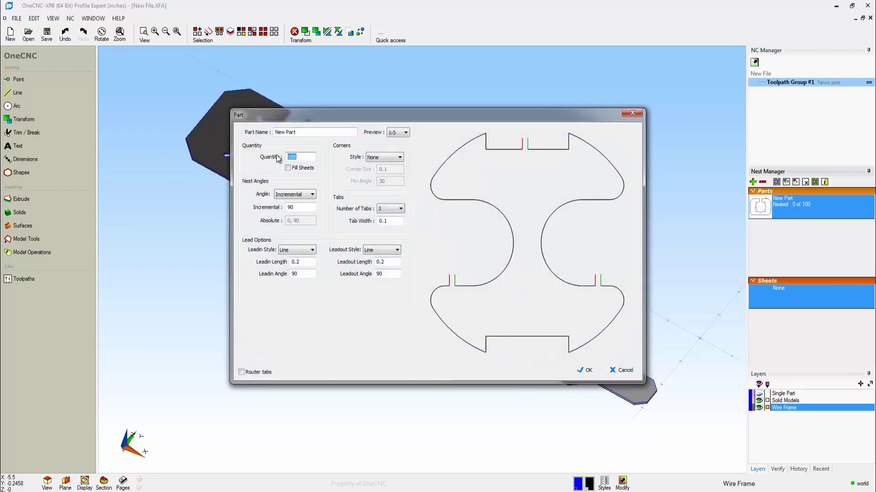
text(75)
click(586, 370)
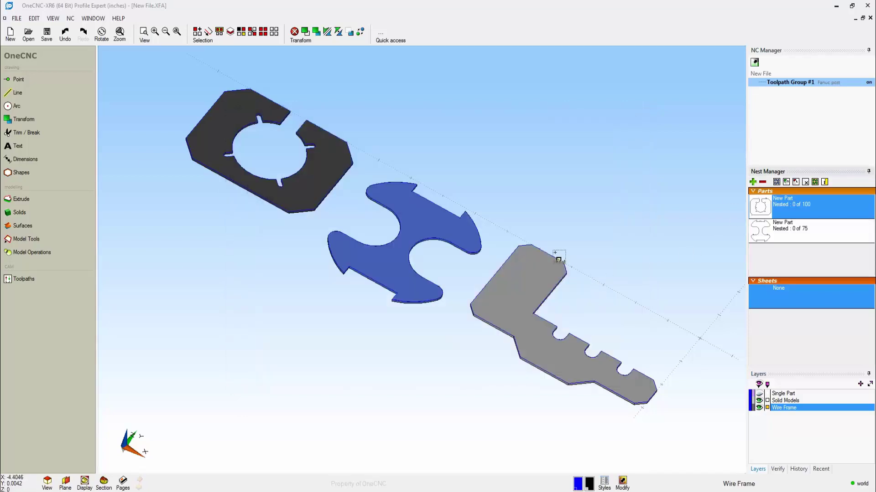
Step: Add the grey key-shaped part to the nest with quantity 125
click(570, 244)
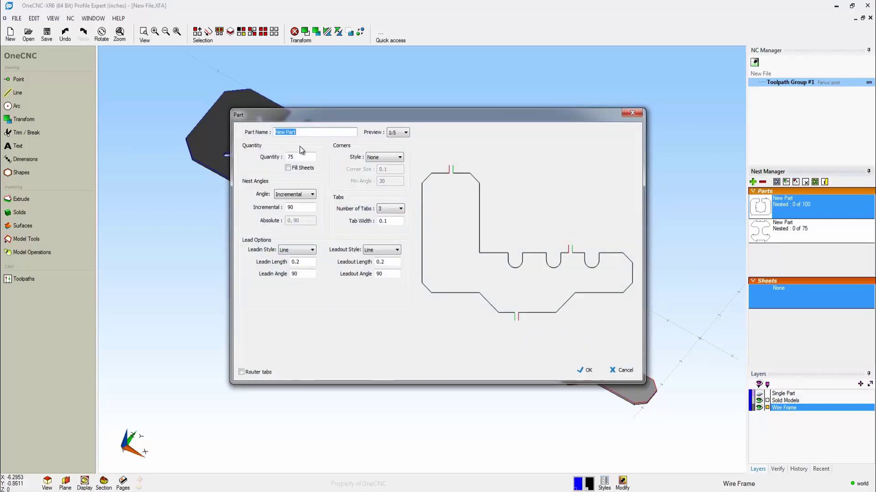
click(290, 156)
text(12)
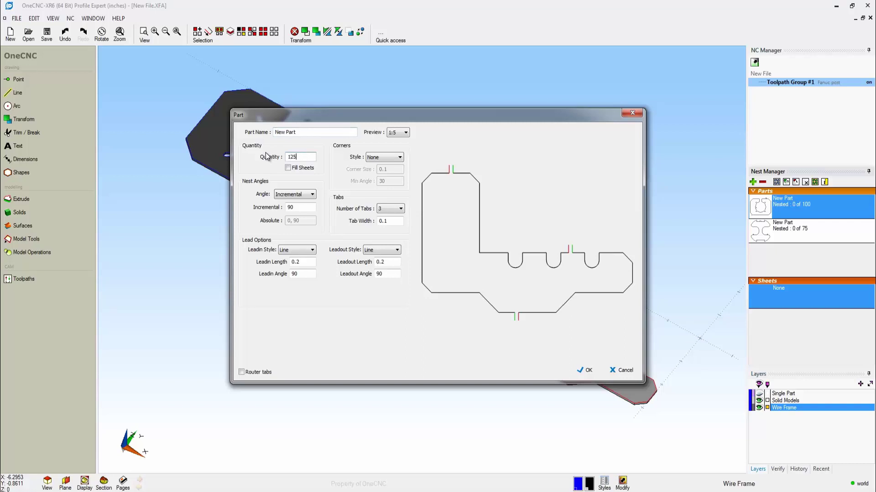
click(585, 370)
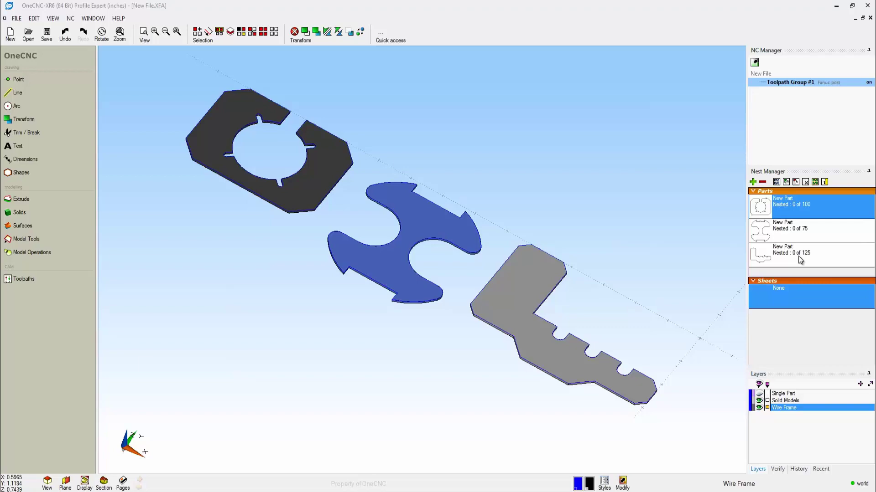
Step: In top view, auto-nest the parts onto one 96 x 56 sheet, placing 291 parts
key(t)
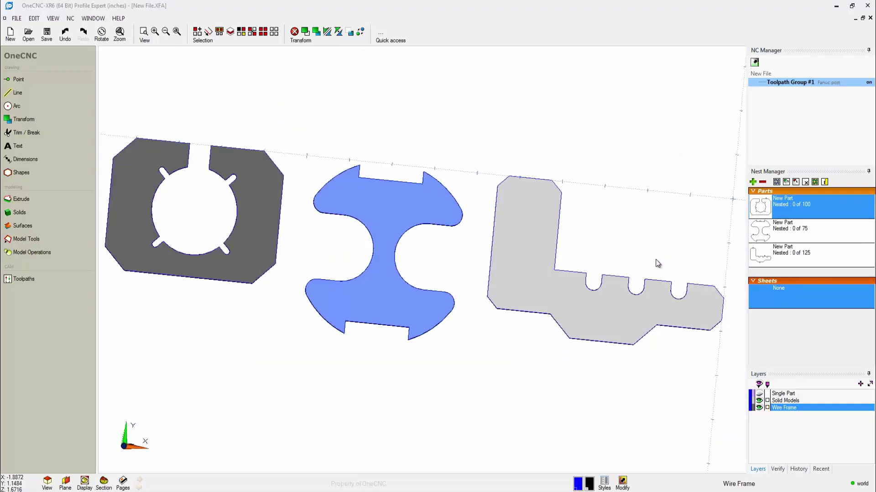
middle_drag(686, 256, 439, 358)
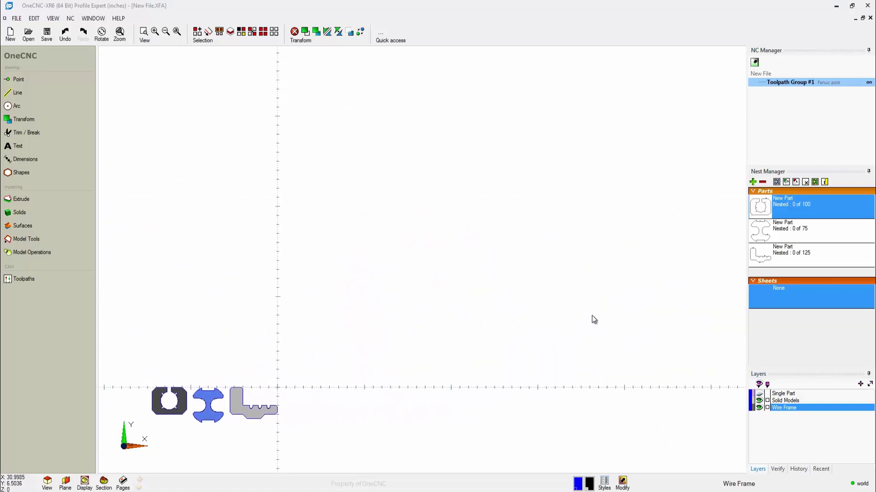
click(775, 184)
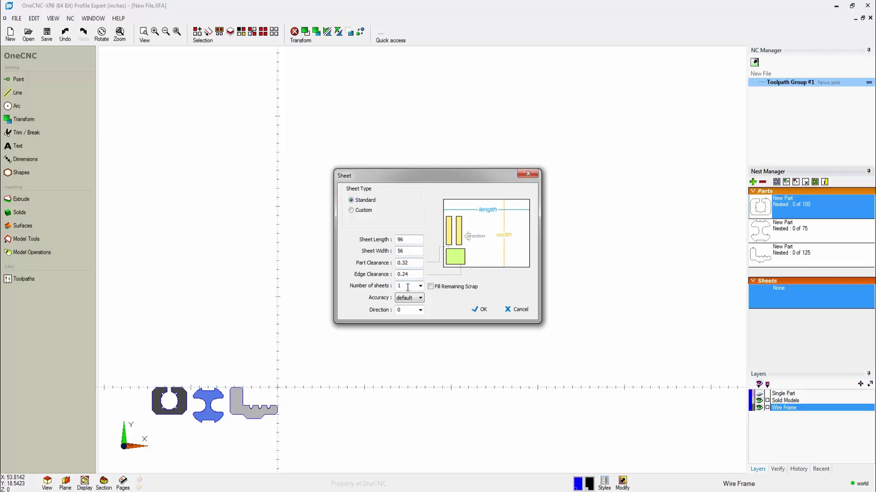
click(479, 309)
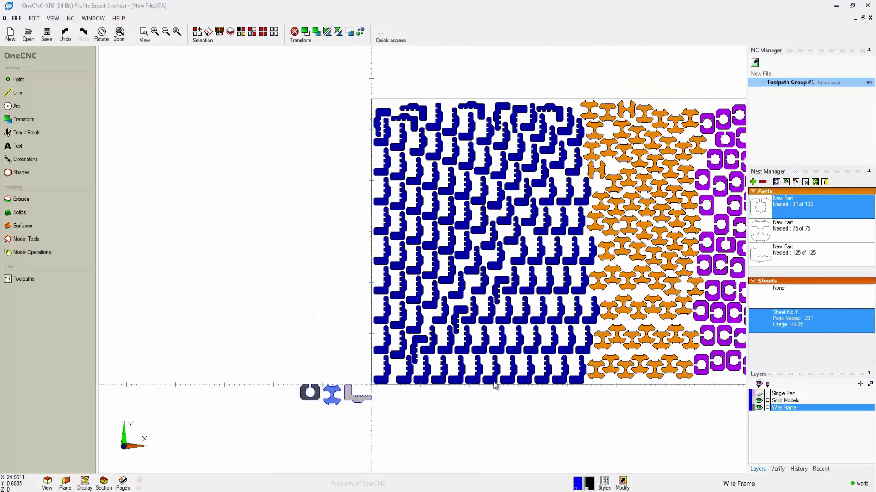
scroll(494, 386, down, 2)
middle_drag(541, 393, 422, 363)
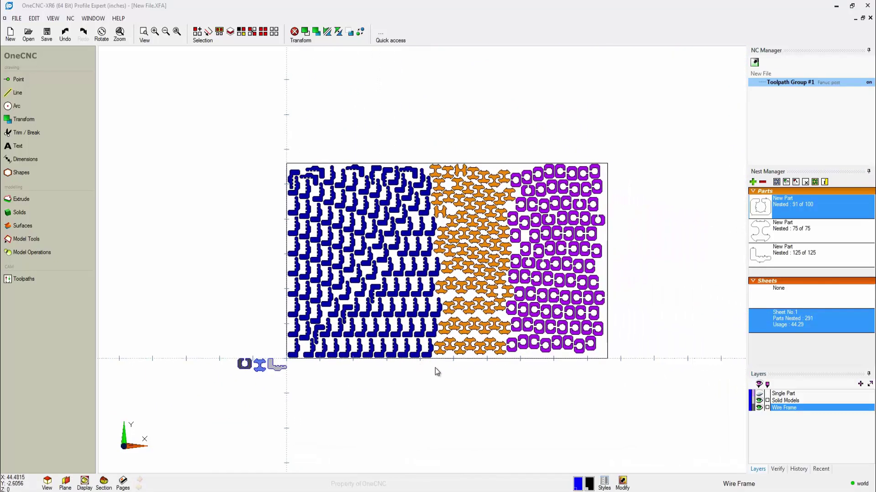
scroll(460, 365, up, 2)
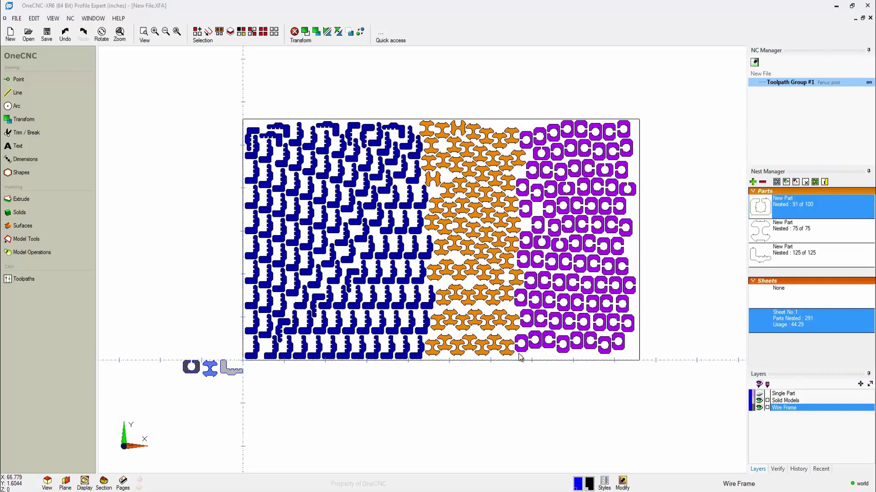
Step: Create the Cut Sheet toolpath for the nested parts using Software Kerf compensation
click(815, 184)
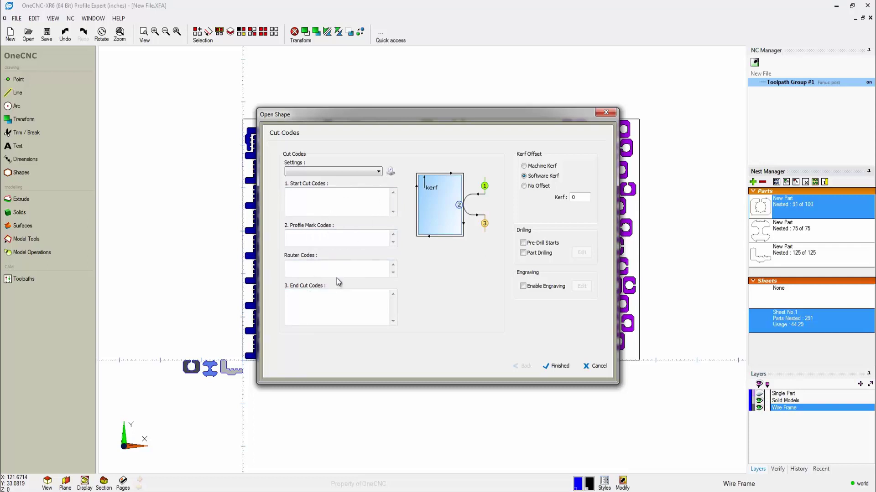
click(525, 176)
click(562, 368)
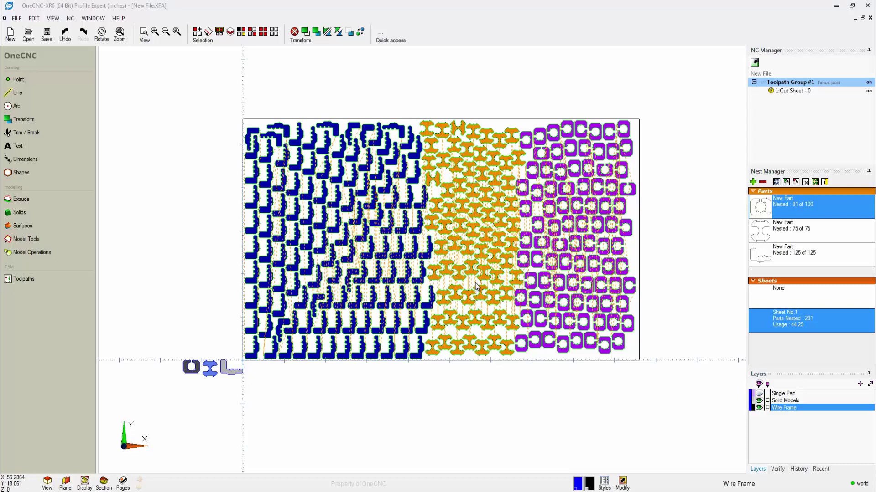
Step: Generate the nest information report with cost per foot changed from 0.15 to .20
click(824, 182)
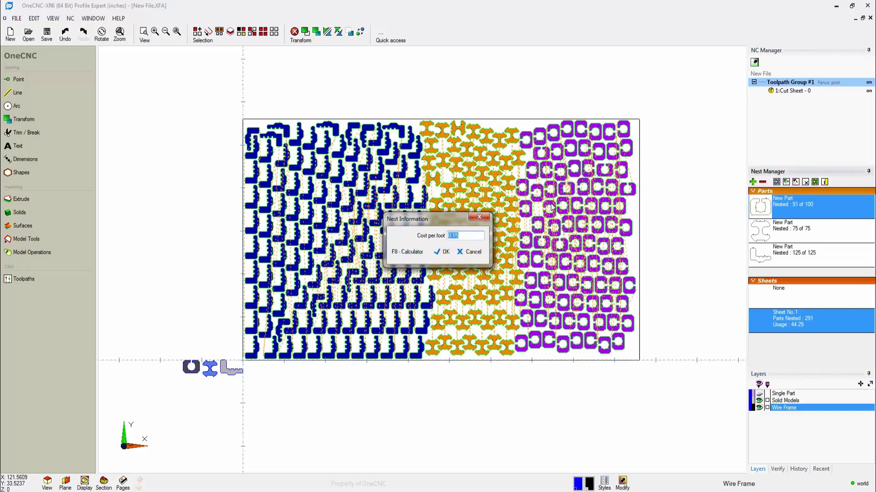
double_click(444, 235)
text(.20)
click(445, 252)
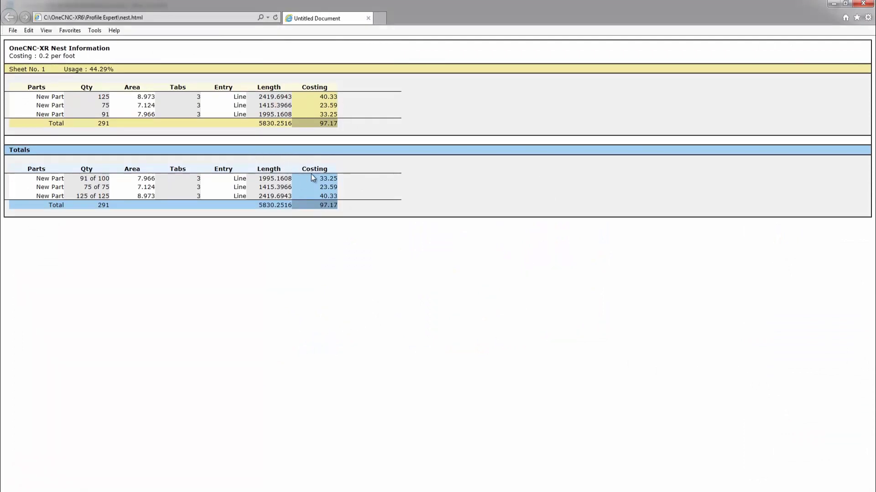
Step: Close the report and post Toolpath Group #1 with Amada, replacing New File.NC
click(864, 3)
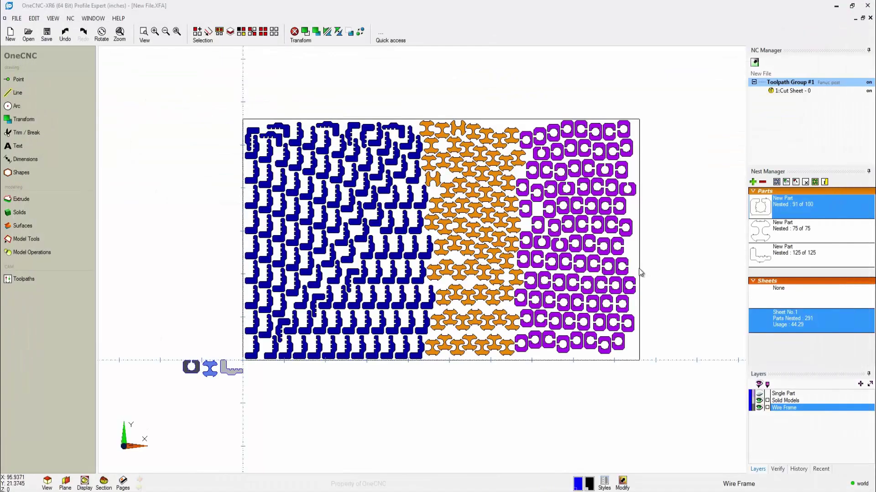
right_click(795, 87)
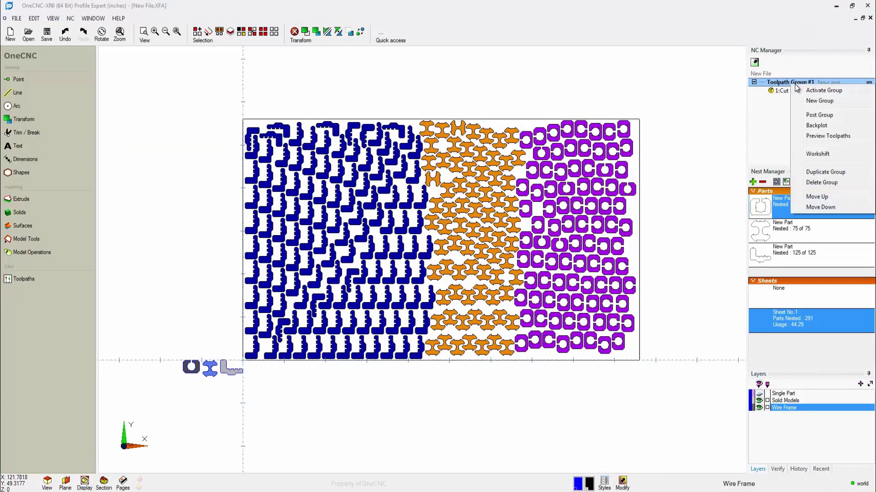
click(819, 115)
click(470, 153)
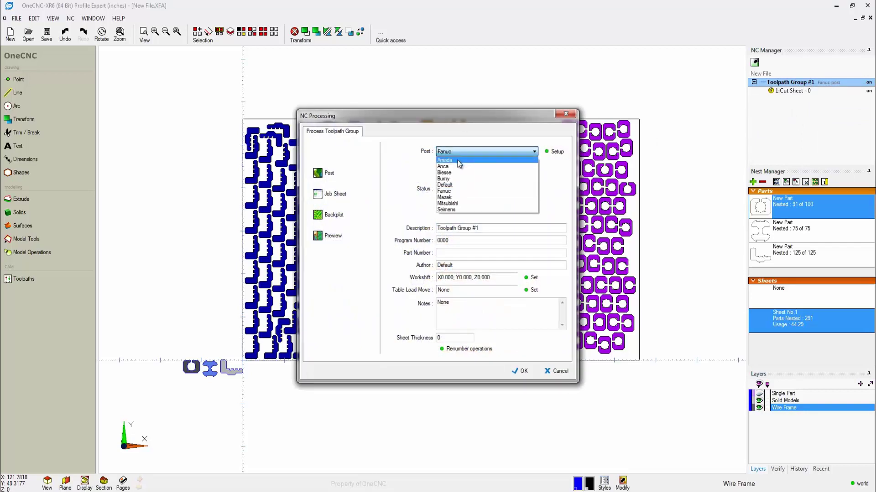
click(458, 160)
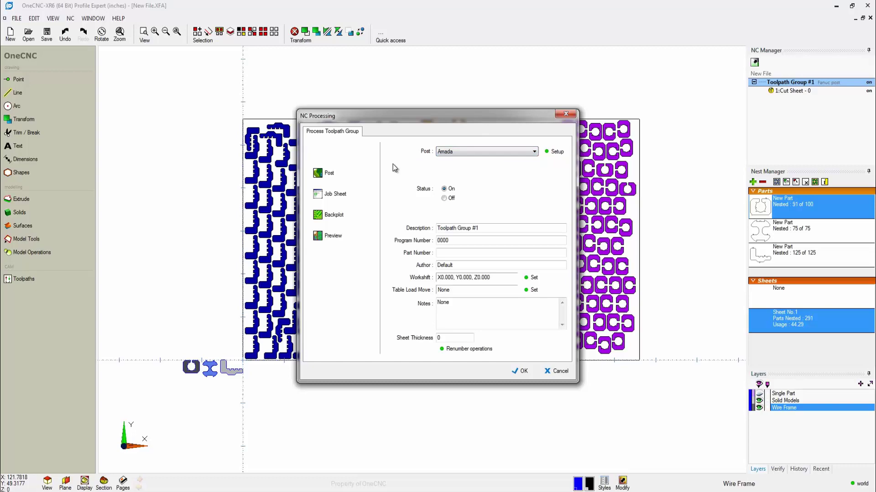
click(332, 173)
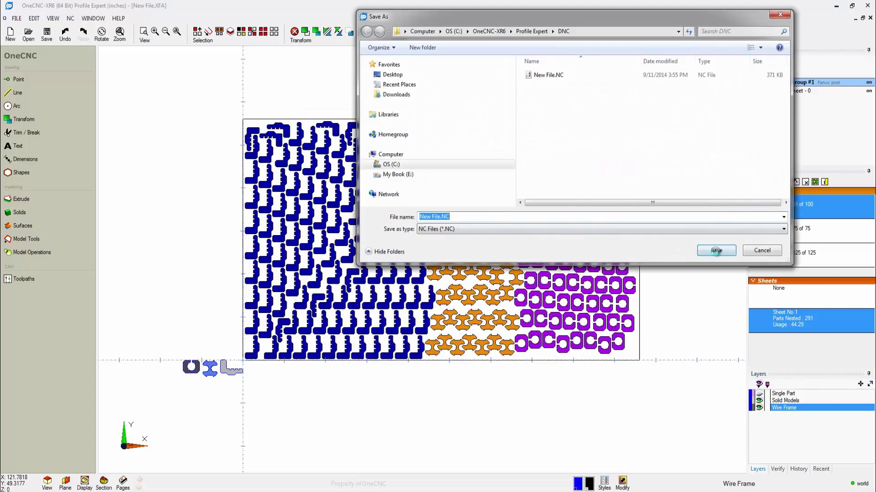
click(715, 251)
click(463, 253)
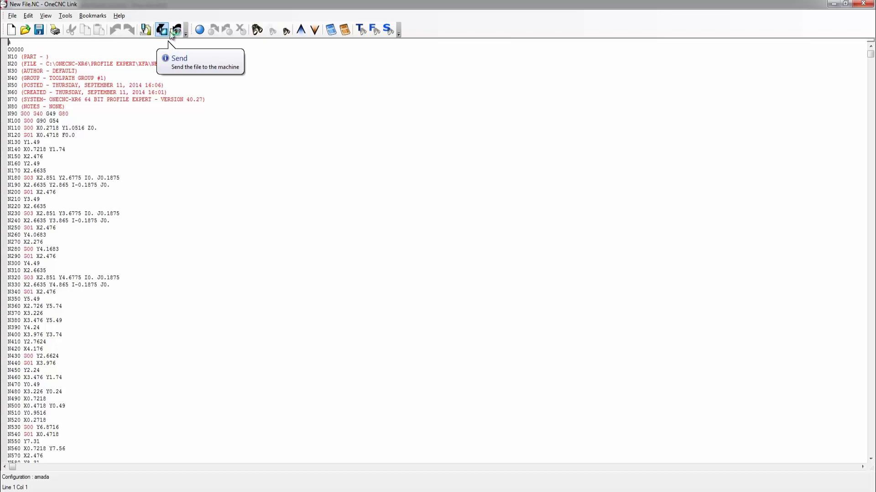
Step: Close the New File.NC program in OneCNC Link
click(864, 3)
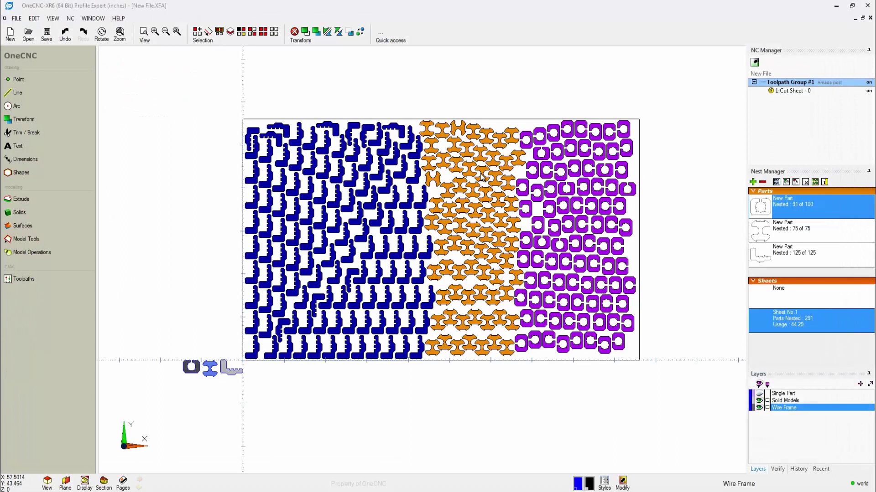
Step: Clear the nest, delete Toolpath Group #1, and select the second part for nesting
click(805, 182)
click(418, 263)
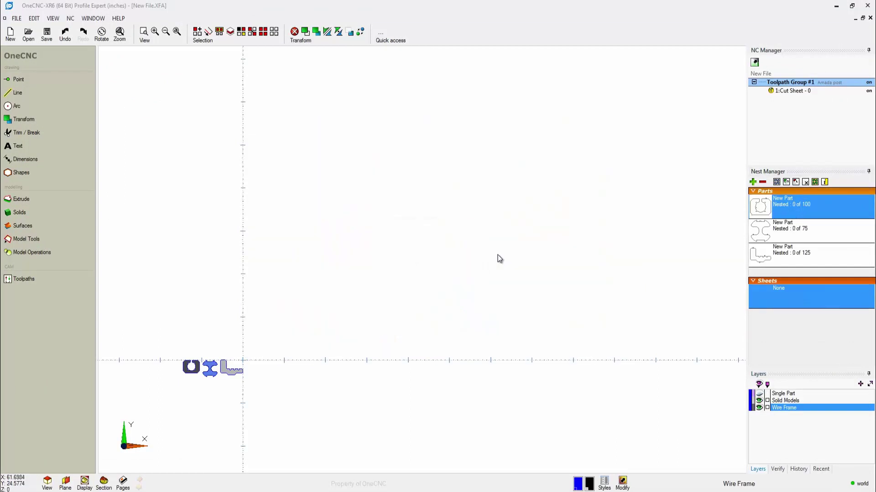
right_click(793, 85)
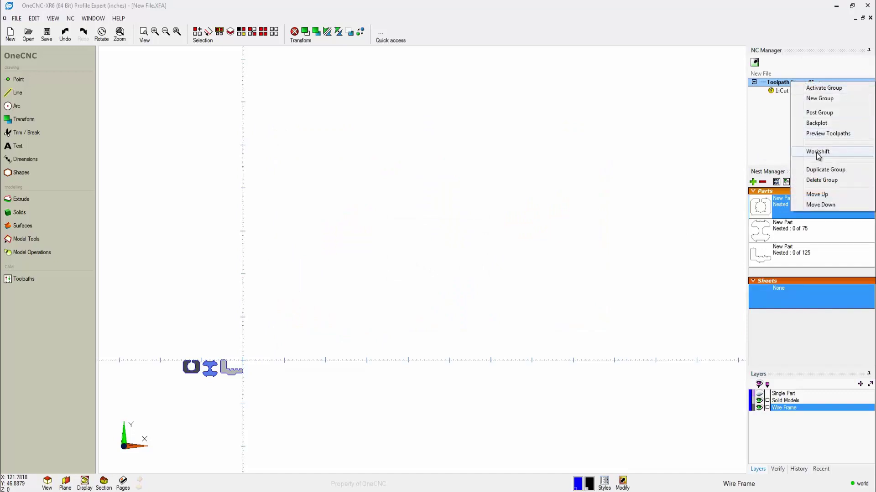
click(817, 180)
click(421, 261)
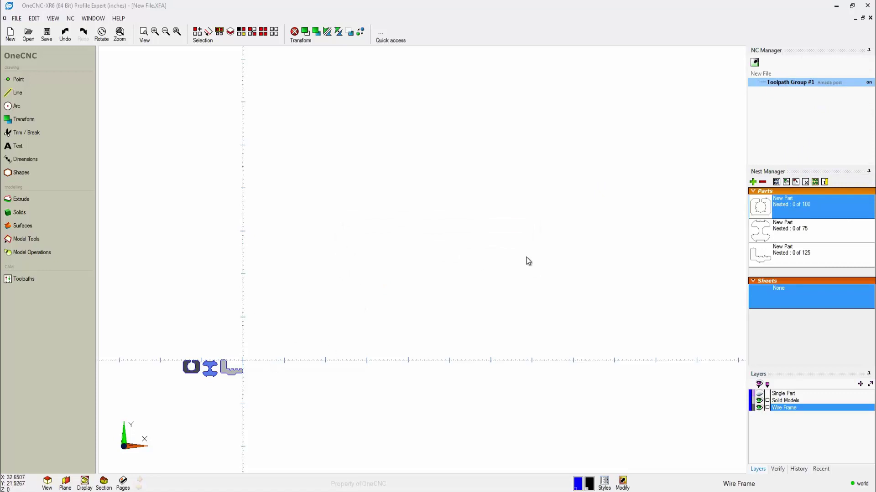
click(793, 228)
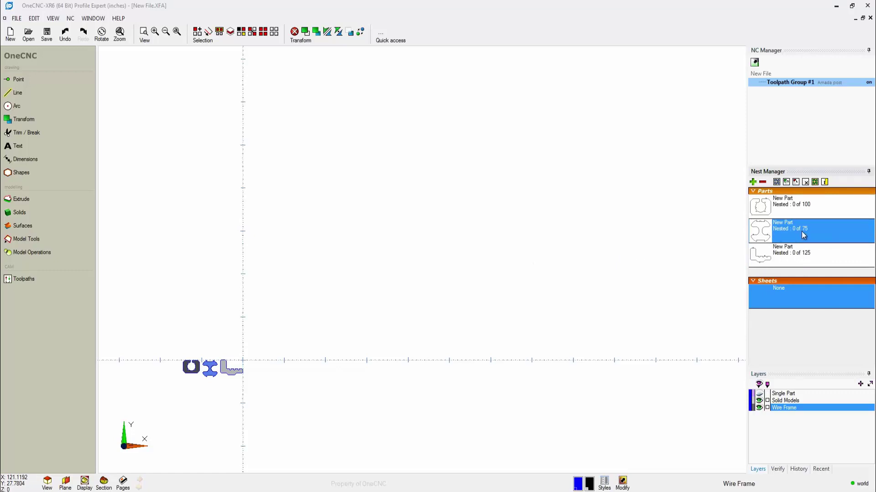
Step: Create a new 96 x 56 sheet for manual nesting
click(787, 182)
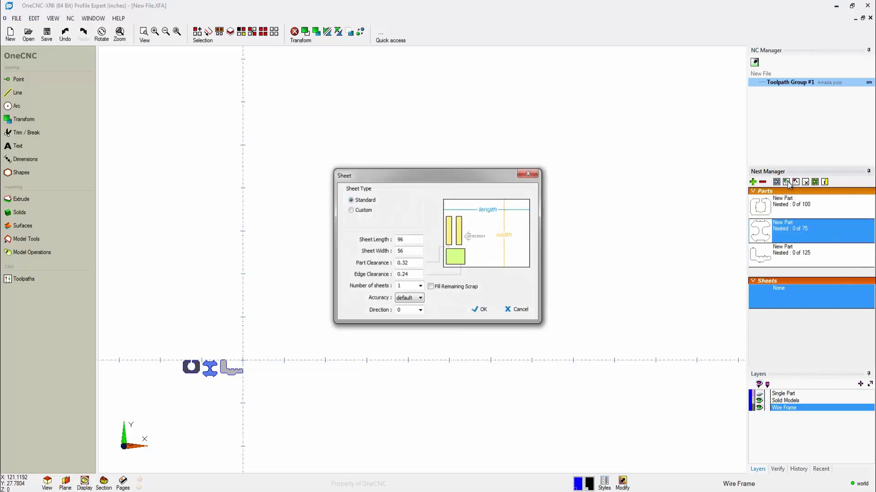
click(480, 309)
scroll(379, 314, up, 5)
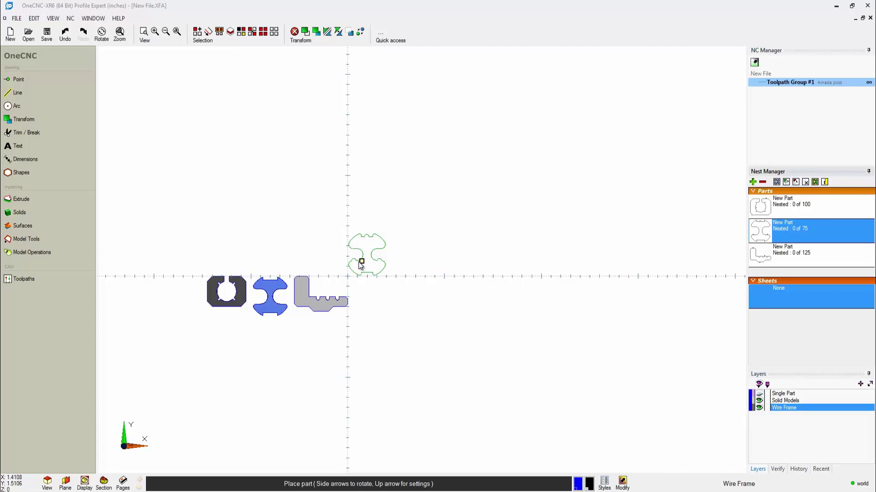
Step: Hand-place nine H-shaped parts in a row along the sheet's bottom edge
click(359, 260)
click(417, 271)
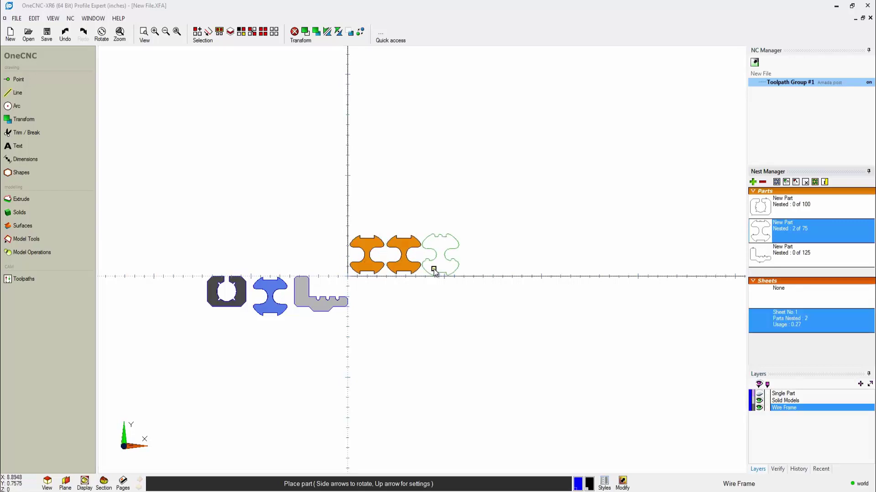
click(435, 273)
click(470, 272)
click(500, 272)
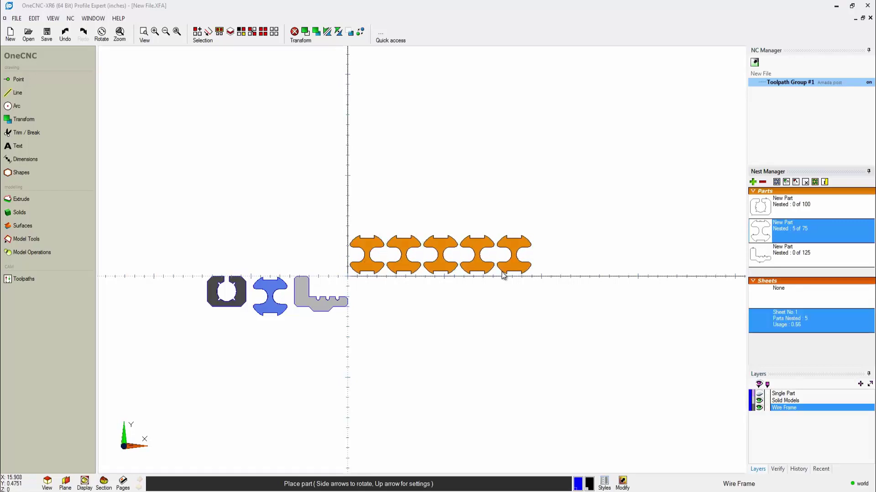
click(529, 275)
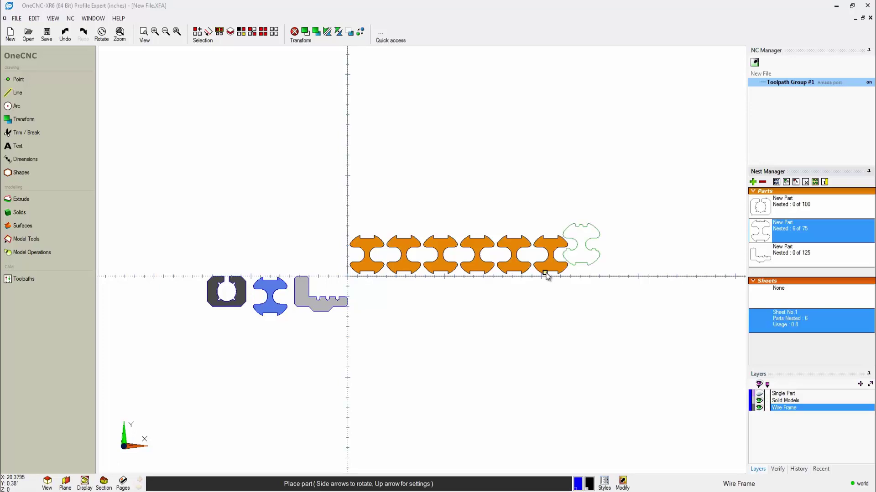
click(579, 277)
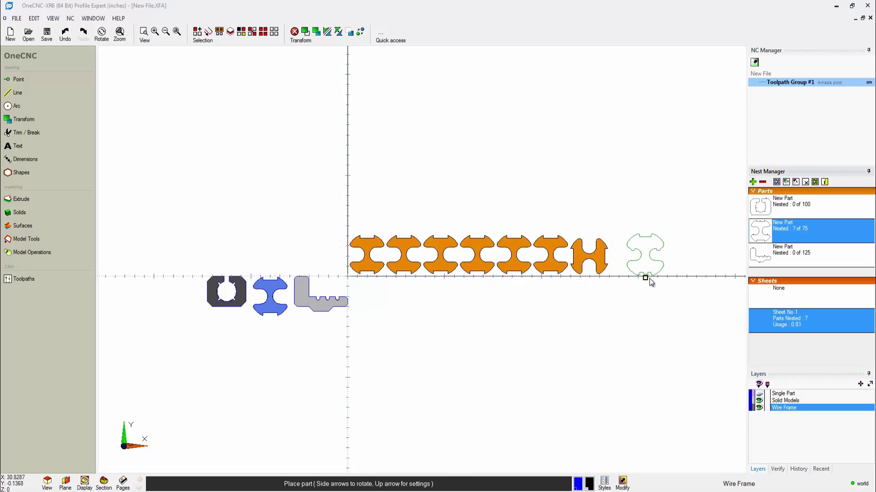
click(621, 279)
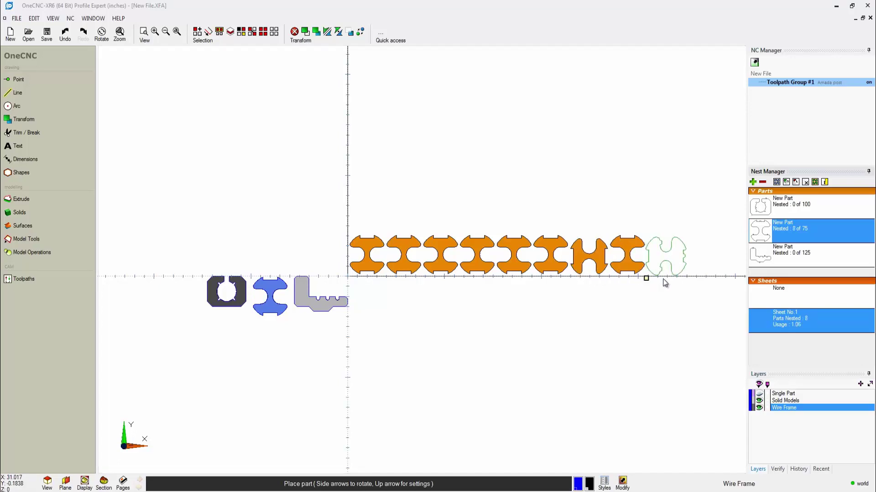
click(658, 282)
Step: Place four H-pieces above the row: three at 45° and one upright
key(Up)
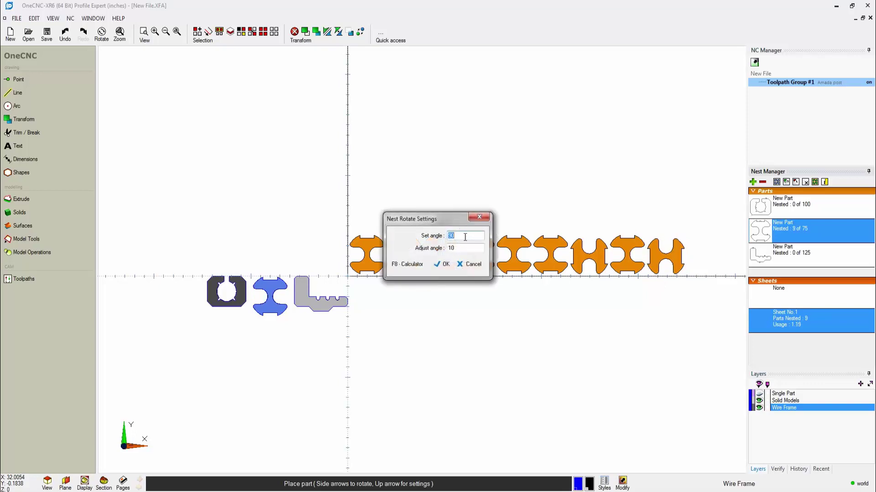
click(443, 264)
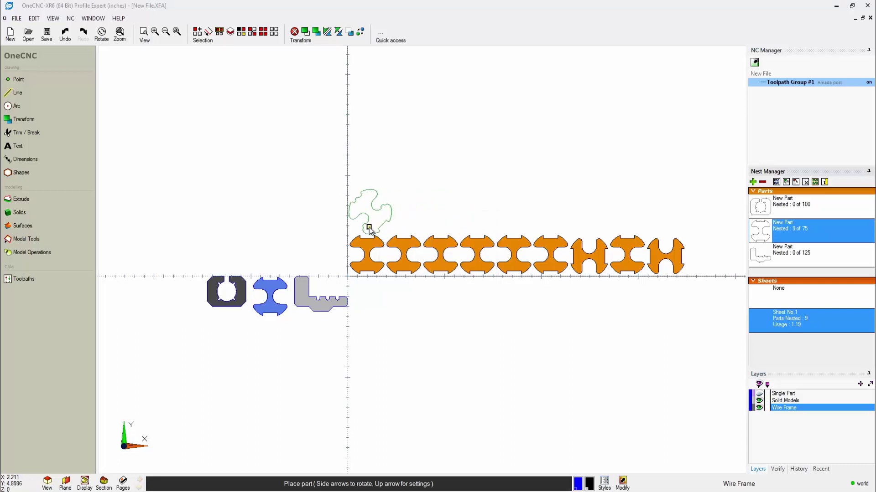
click(383, 236)
click(426, 236)
key(Right)
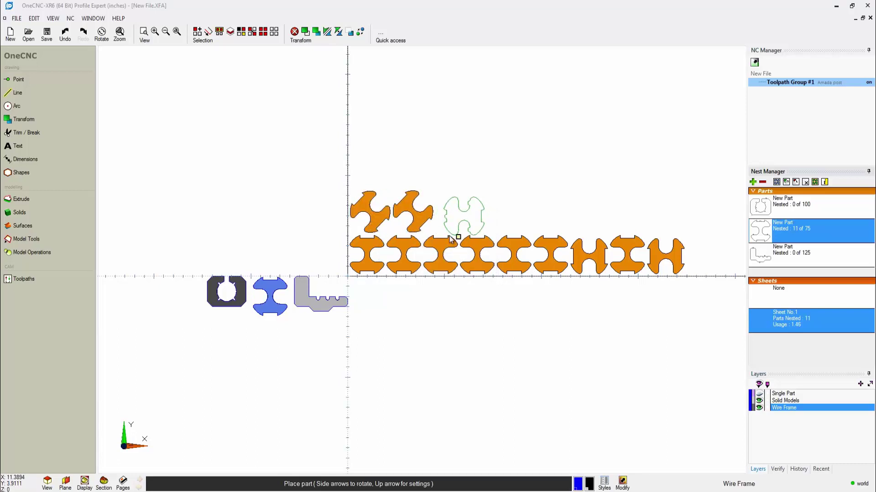
click(453, 236)
key(Left)
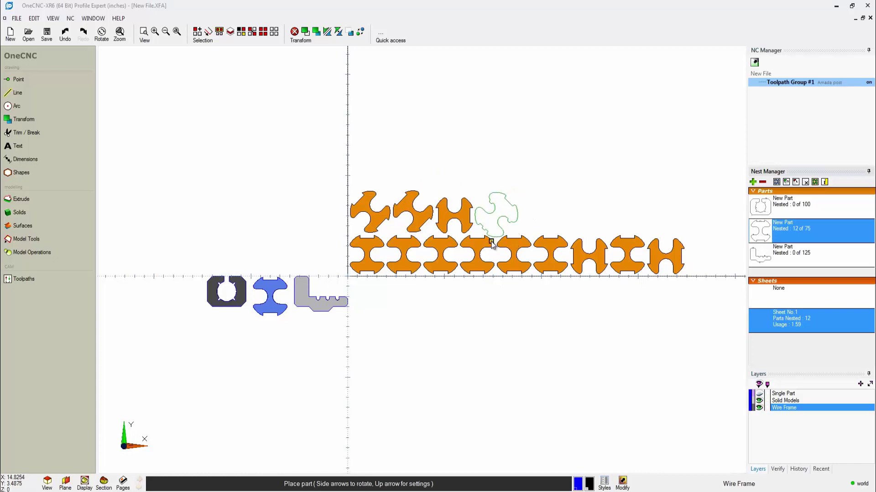
click(496, 241)
key(Escape)
Step: Place three L-shaped brackets beside the top row, the last one upside-down in a gap
click(794, 253)
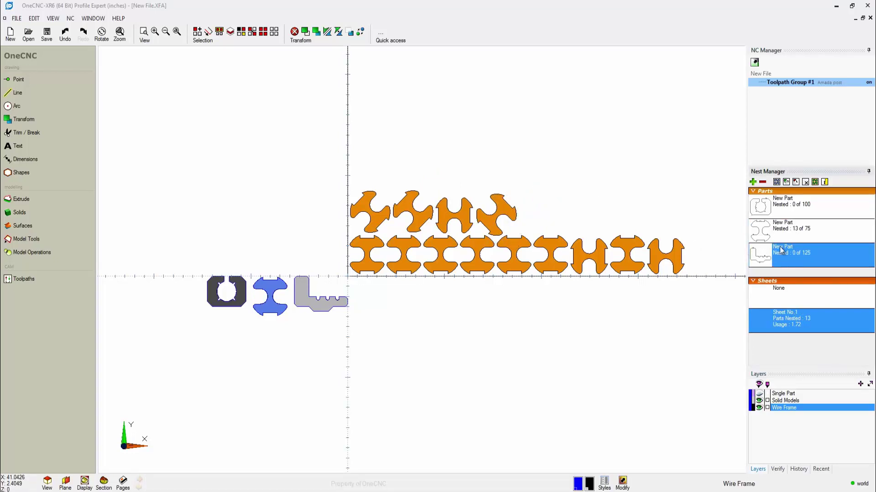
click(785, 182)
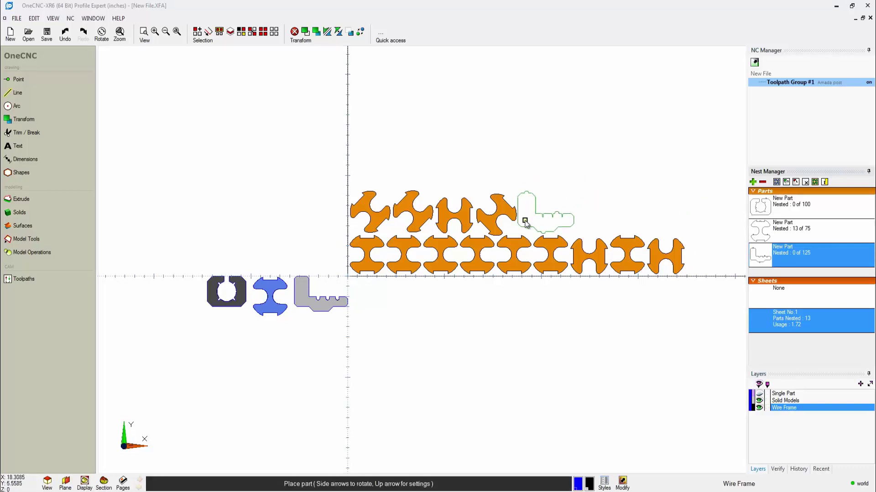
click(536, 228)
click(591, 229)
key(Left)
key(Left)
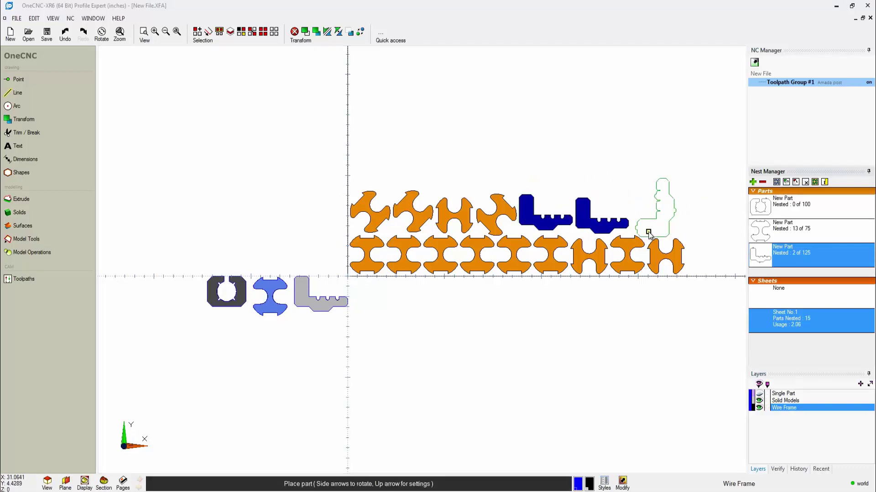
key(Left)
key(Left)
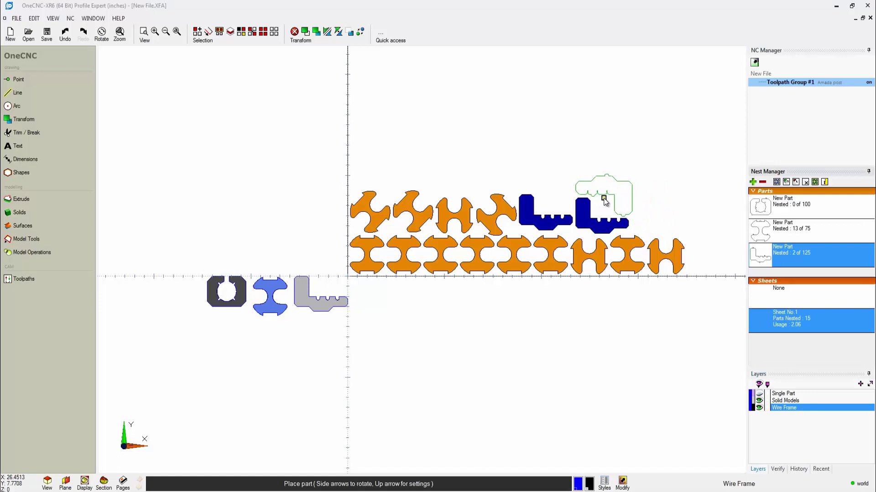
click(604, 201)
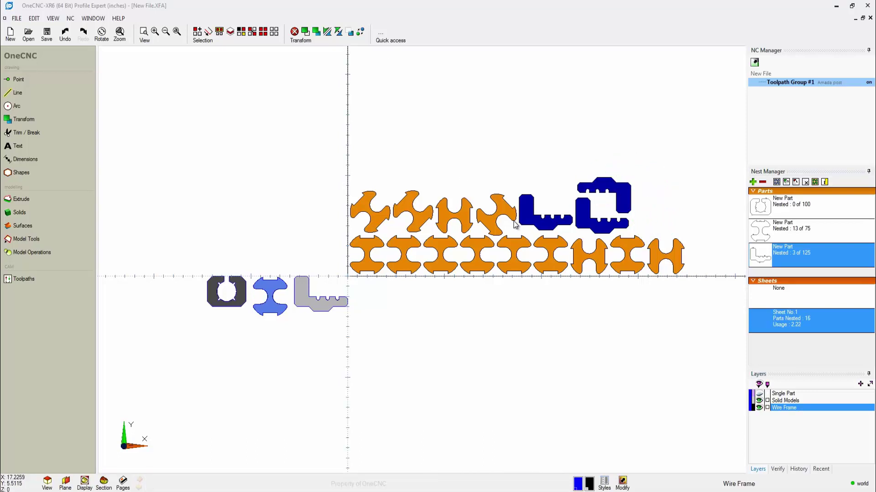
Step: Cut the 16 parts nested on Sheet No. 1, creating the 1:Cut Sheet - 0 toolpath
click(815, 182)
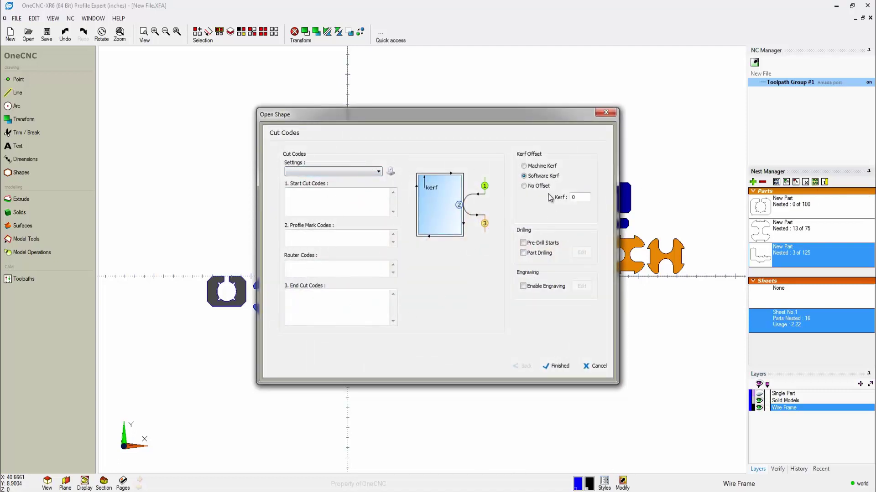
click(557, 365)
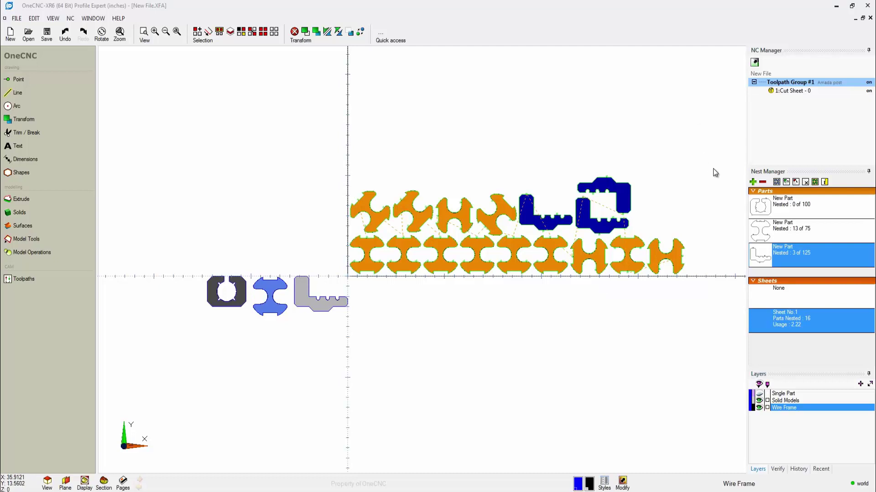
Step: Clear the hand-placed nest and delete Toolpath Group #1 with its cut sheet toolpath
click(815, 183)
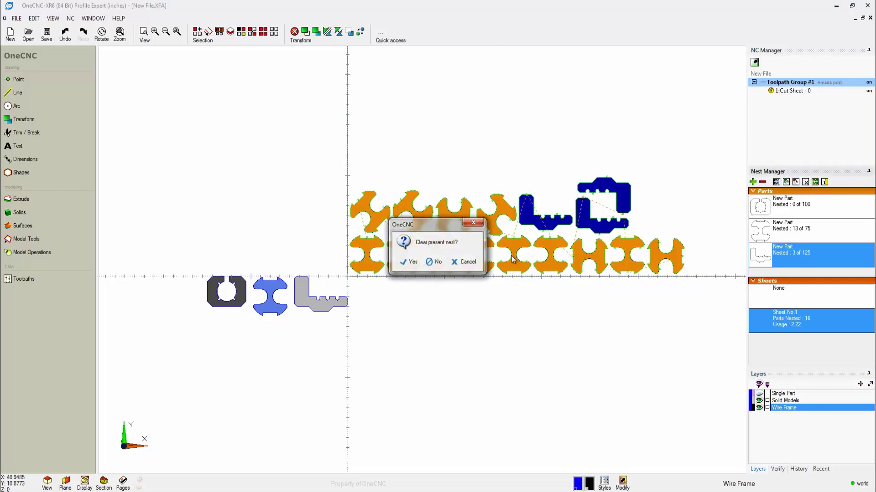
click(417, 264)
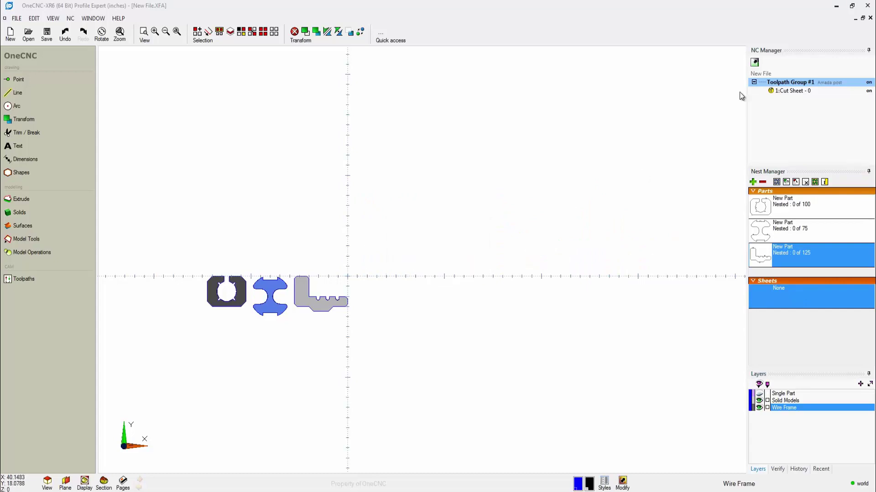
right_click(782, 84)
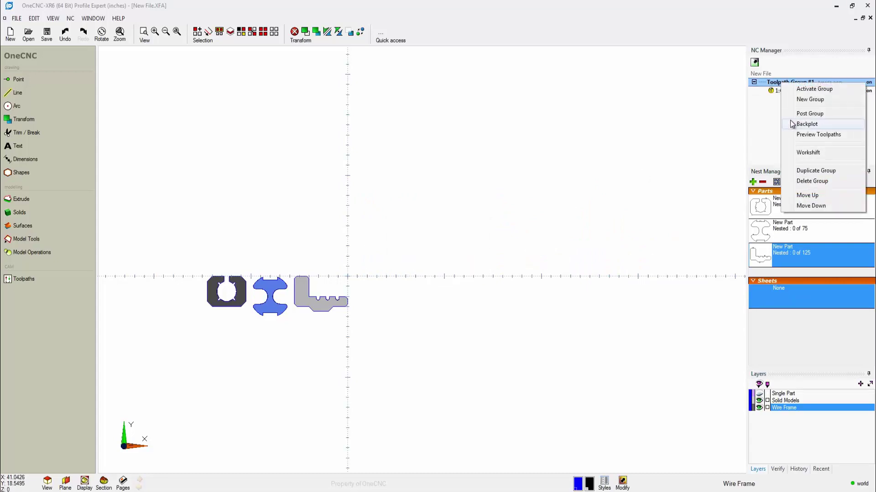
click(806, 181)
click(430, 263)
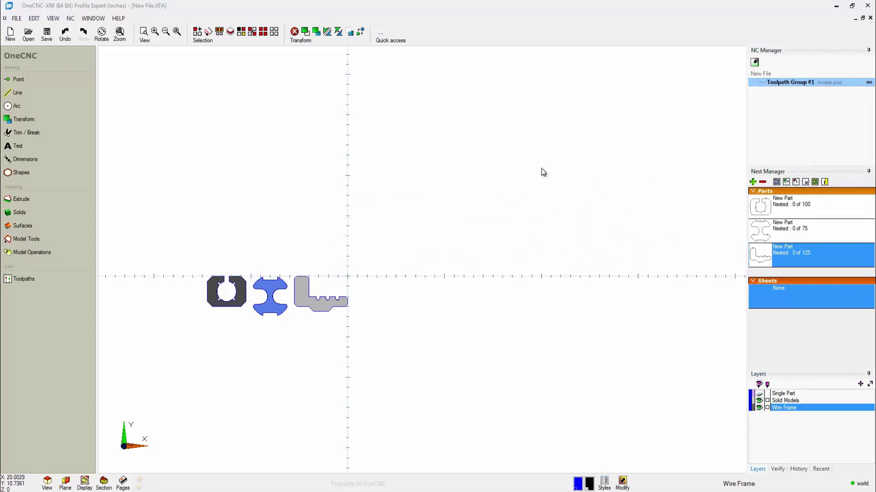
Step: Show the Single Part layer, zoom in on the purple part, and bring up Toolpaths
click(759, 393)
scroll(292, 228, up, 1)
scroll(292, 227, up, 5)
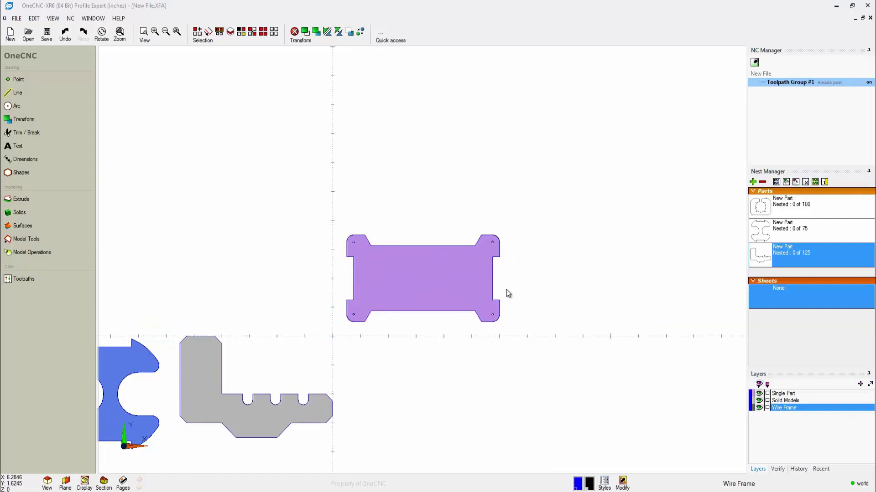
scroll(515, 266, up, 1)
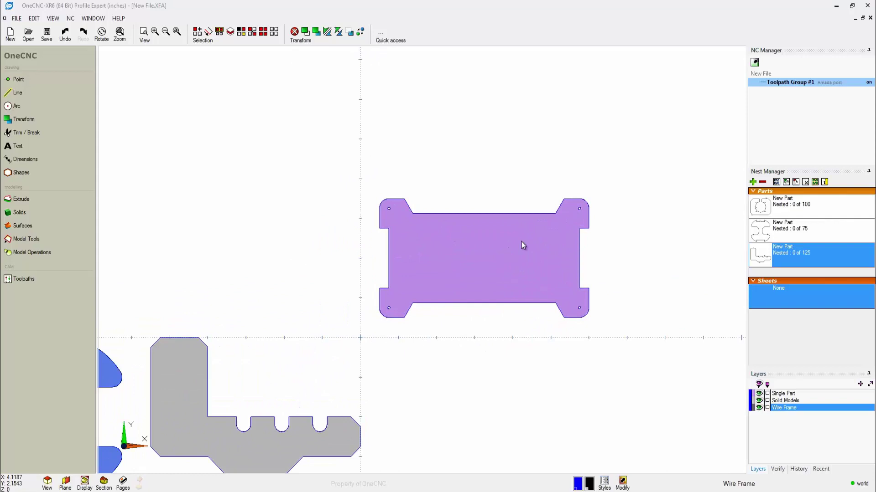
click(24, 279)
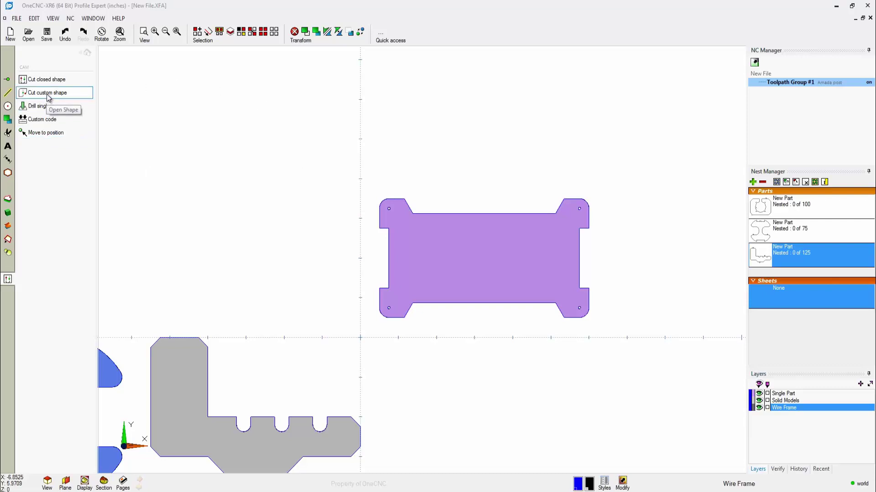
Step: Cut the purple part as a closed shape with 4 tabs and 90° lead-in and lead-out angles
click(49, 80)
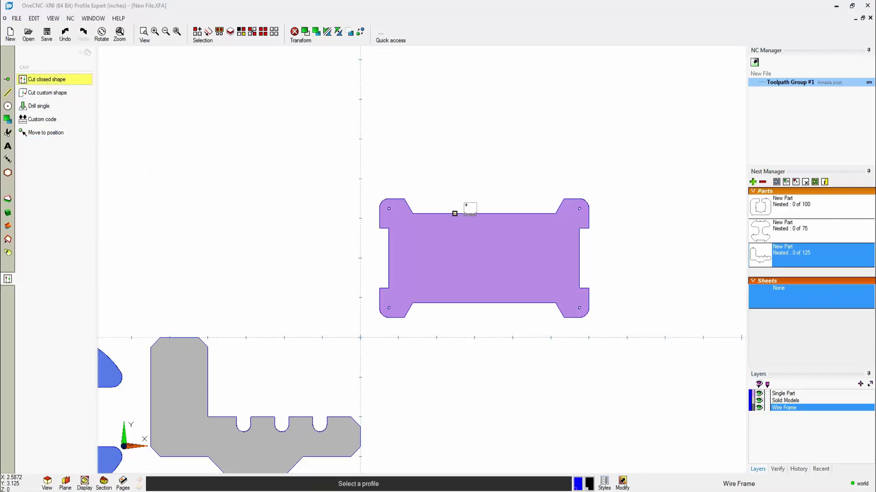
click(488, 213)
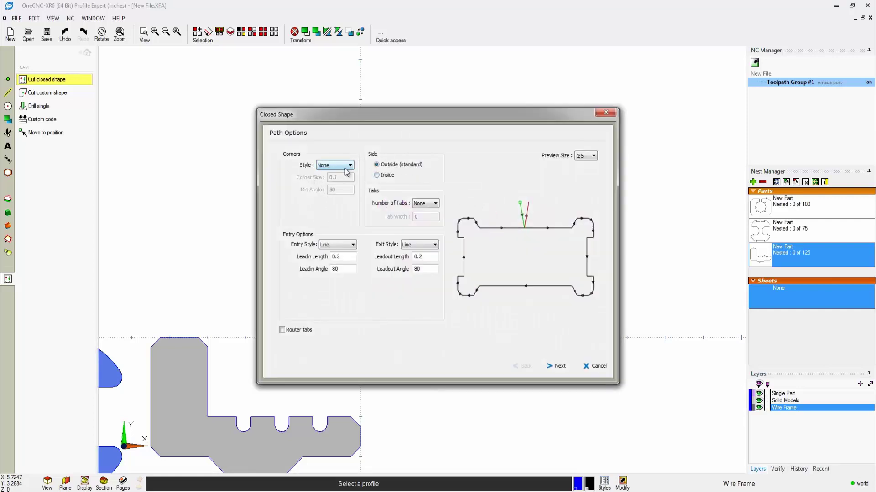
click(434, 204)
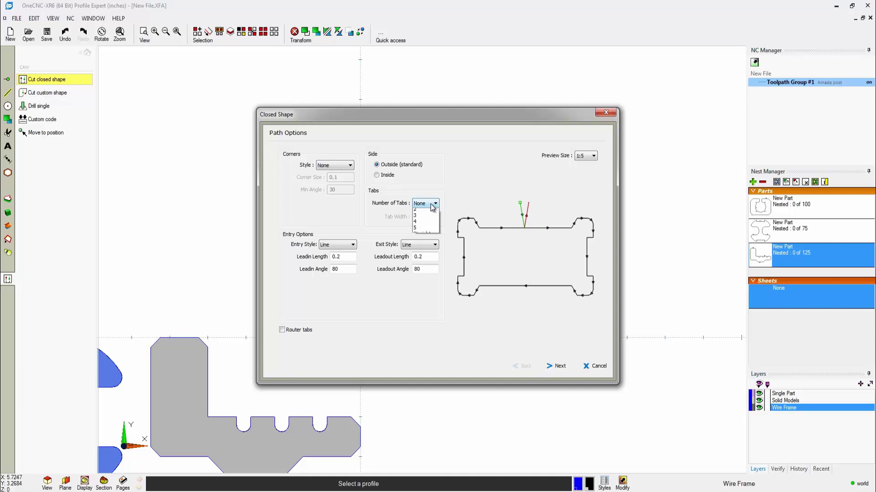
click(426, 237)
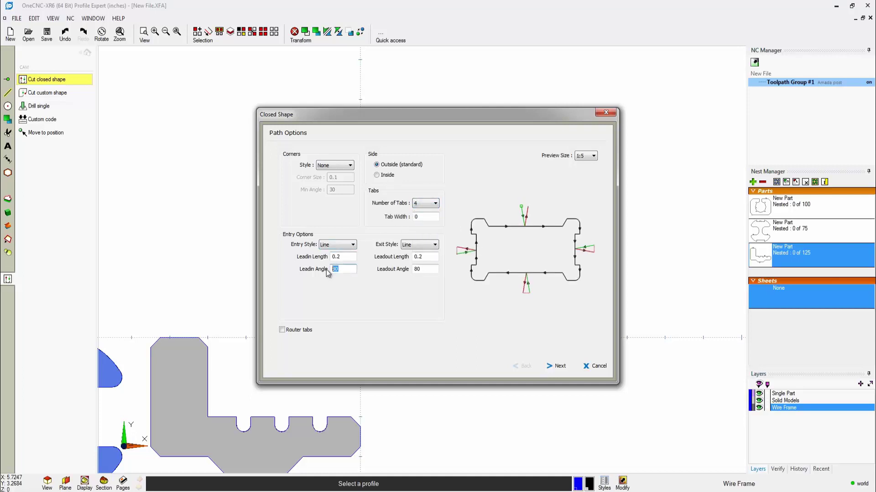
text(90)
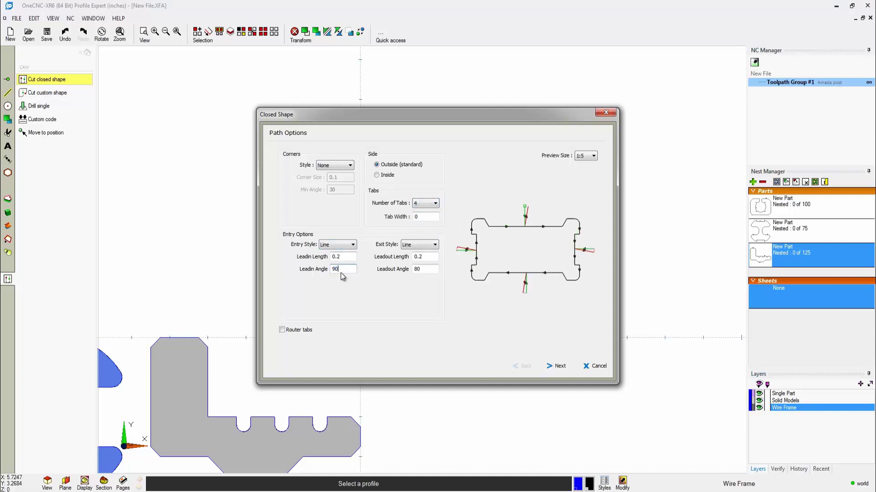
double_click(410, 269)
text(90)
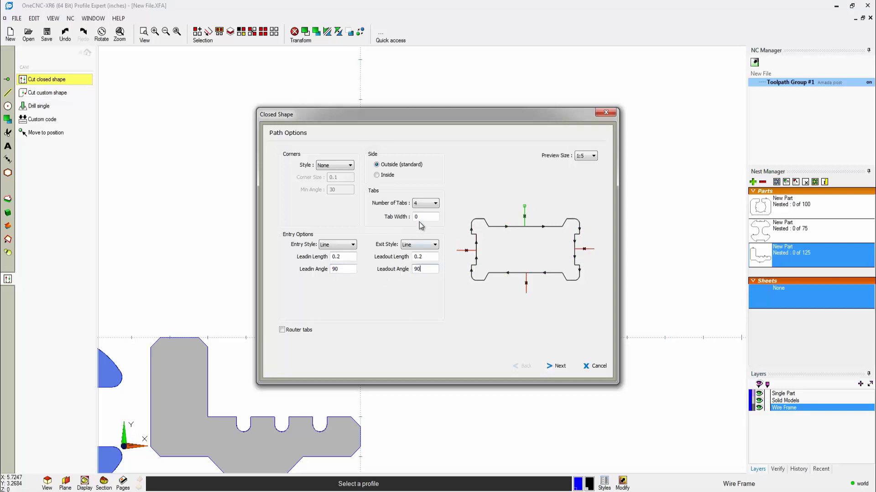
text(1)
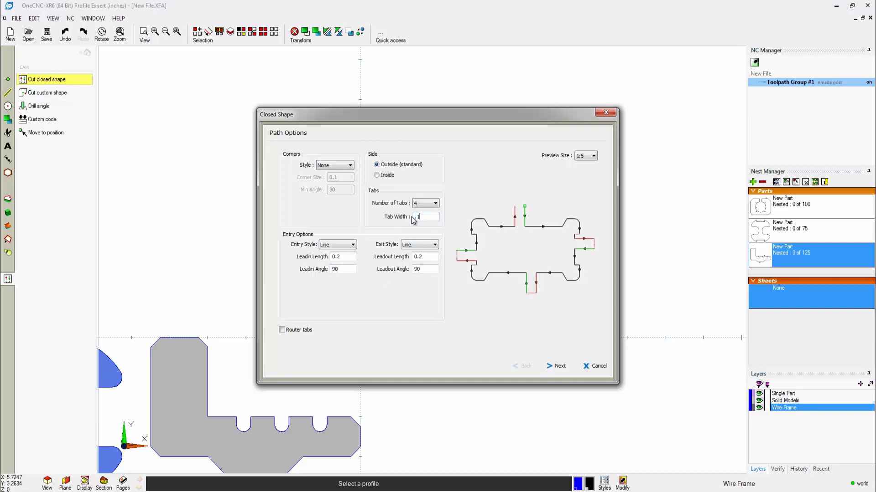
click(562, 366)
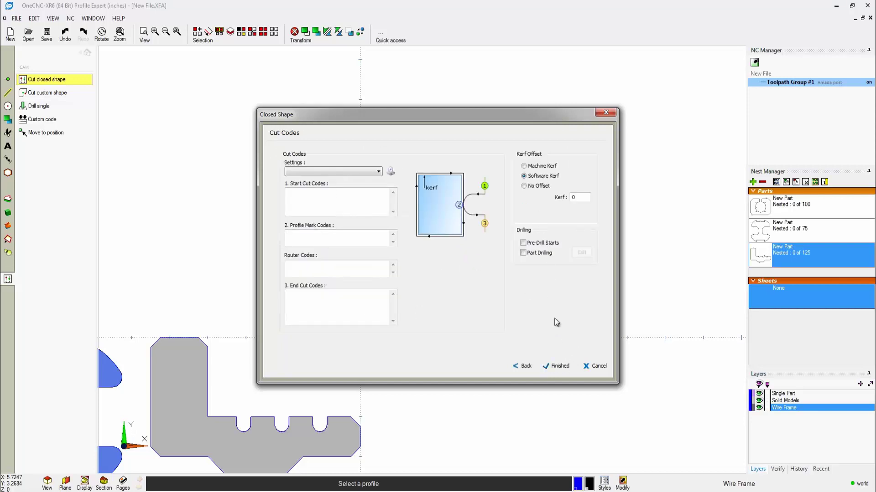
click(559, 366)
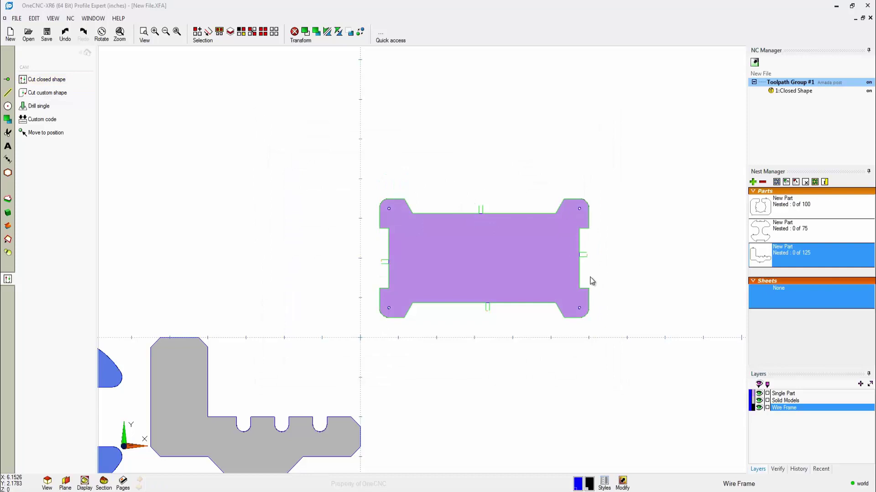
Step: Go back from the CAM toolpath list to the main OneCNC functions
click(88, 53)
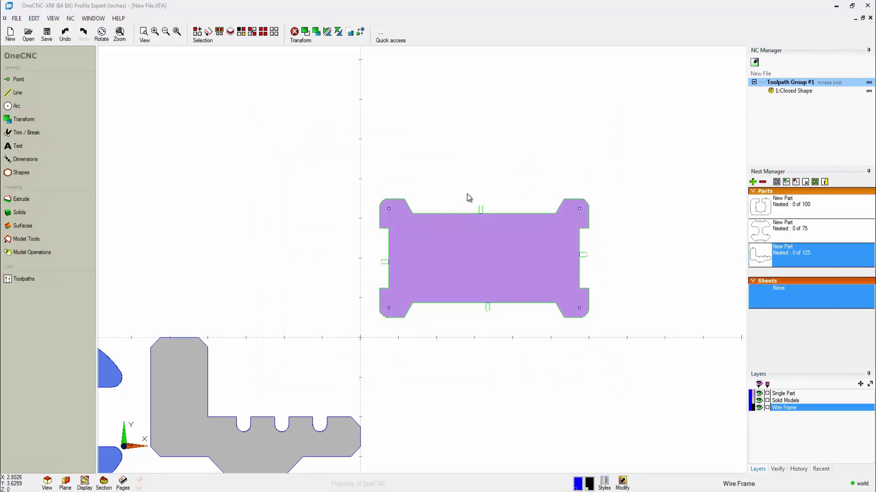